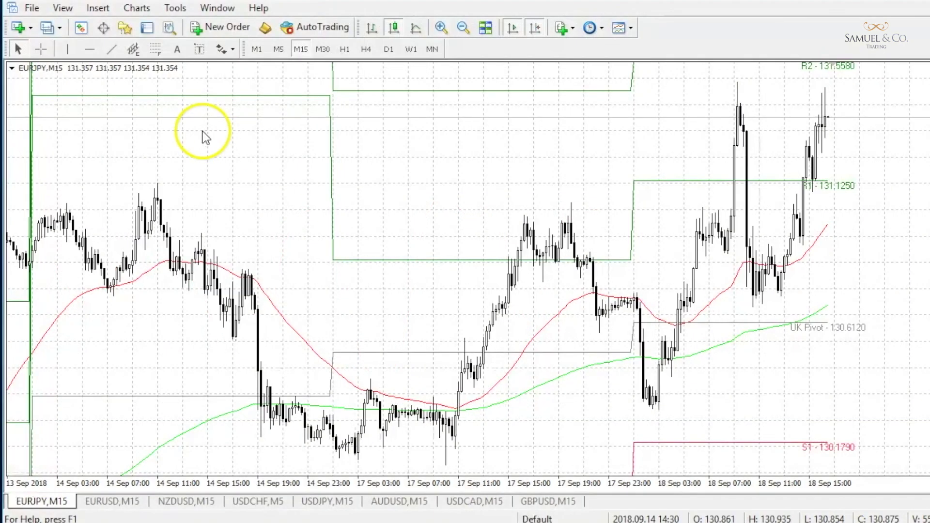
Show the Navigator panel so the Indicators list, including Stochastic, appears beside the EURJPY M15 chart
{"action": "left_click", "coordinate": [119, 27]}
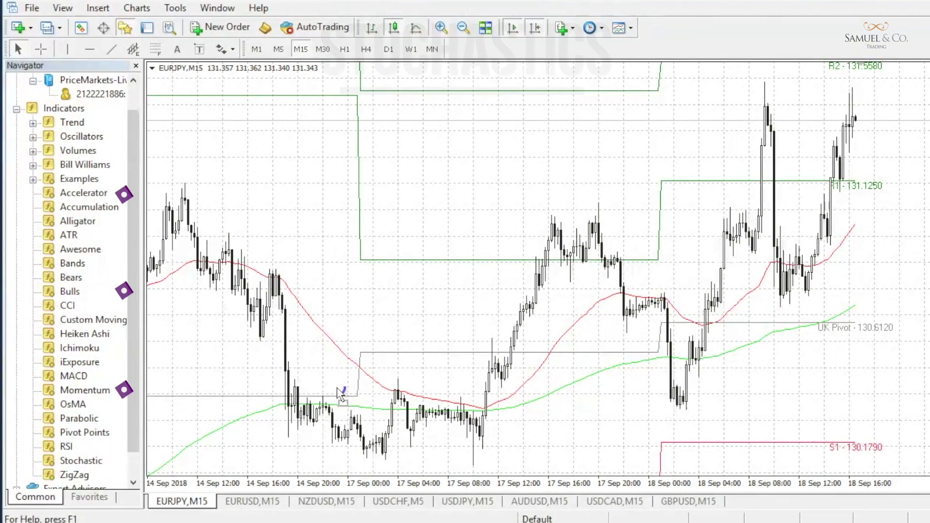
Add a Stochastic oscillator to the EURJPY chart, keeping K 5, D 3, Slowing 3
{"action": "left_click_drag", "start_coordinate": [340, 393], "coordinate": [340, 394]}
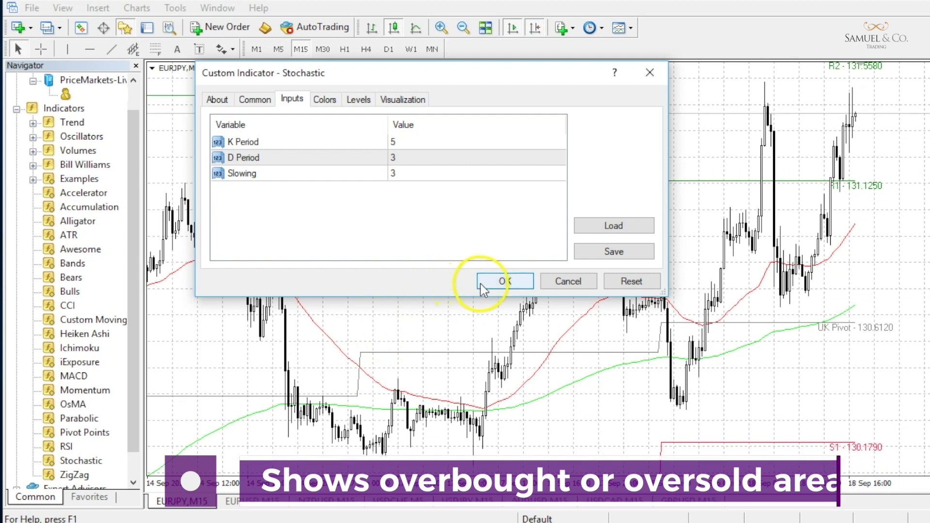
{"action": "left_click", "coordinate": [504, 281]}
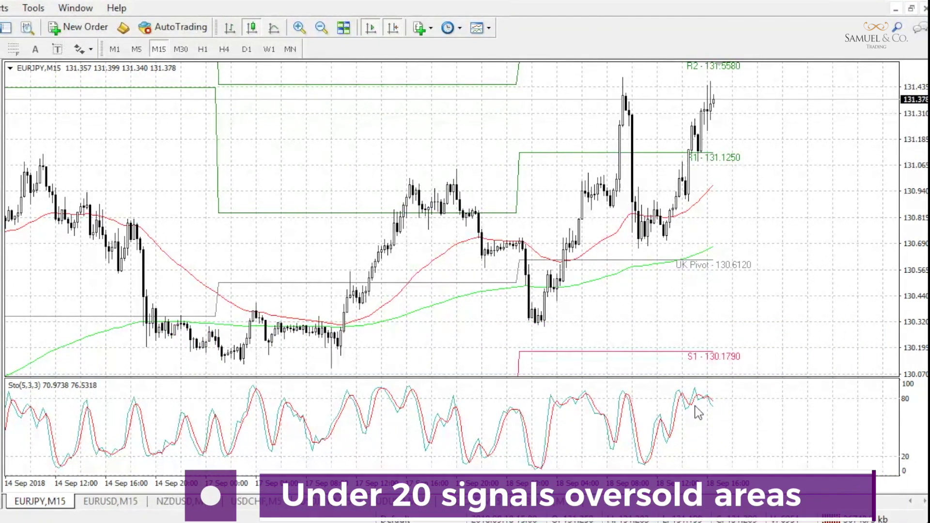
{"action": "left_click", "coordinate": [691, 427]}
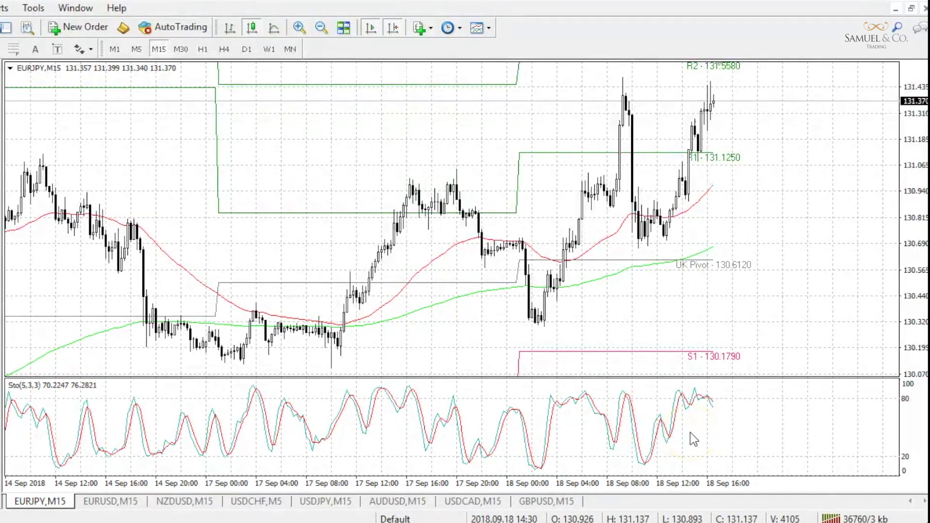
{"action": "left_click", "coordinate": [674, 380]}
{"action": "left_click", "coordinate": [680, 355]}
{"action": "left_click", "coordinate": [723, 361]}
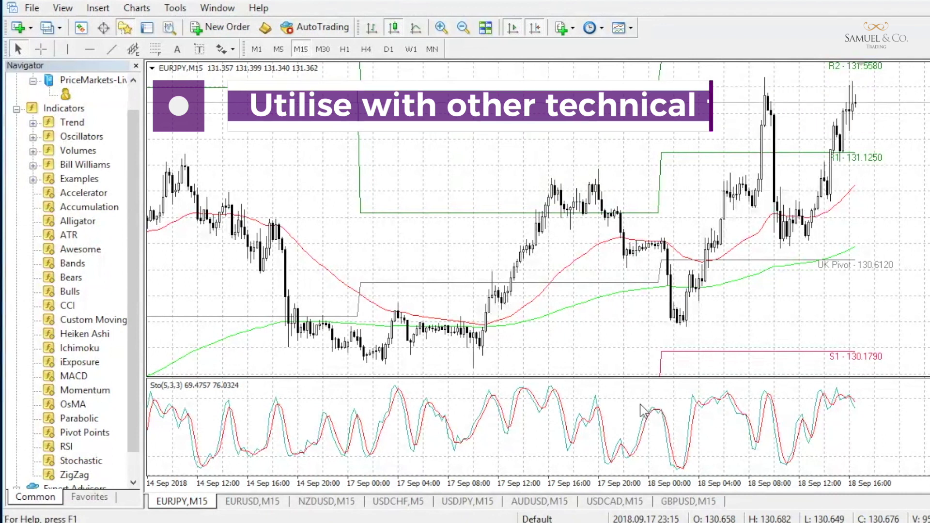
Bring up the shortcut menu for the Stochastic (5,3,3) line in the EURJPY subwindow
{"action": "left_click", "coordinate": [468, 389]}
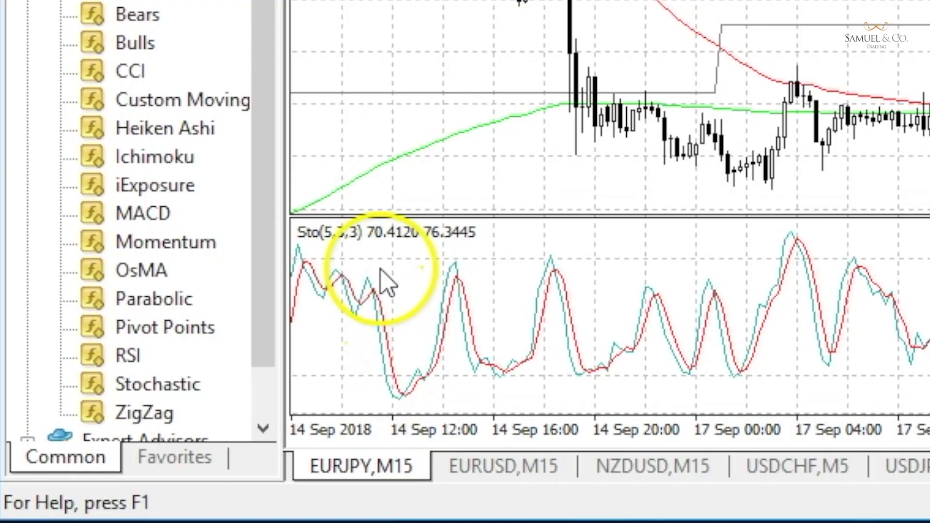
{"action": "right_click", "coordinate": [342, 276]}
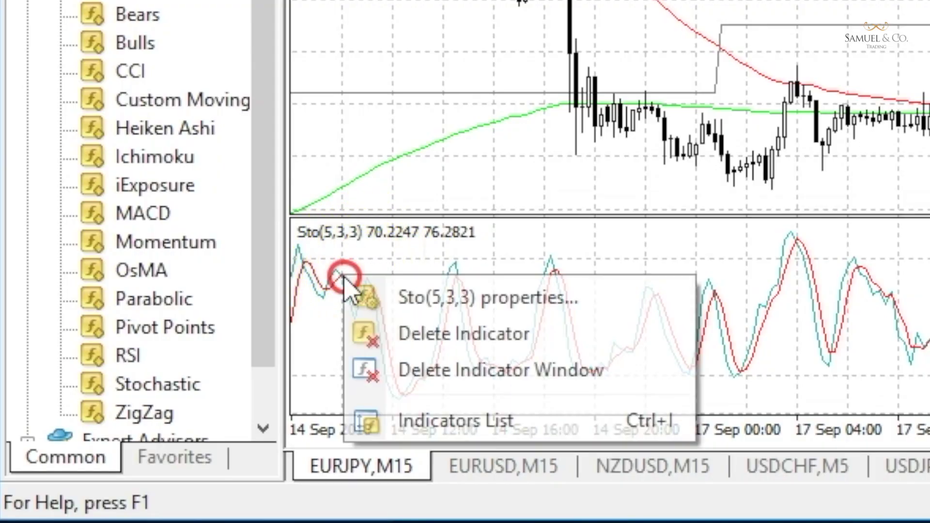
Change the EURJPY Stochastic properties to K Period 21, D Period 7, Slowing 7
{"action": "left_click", "coordinate": [363, 295]}
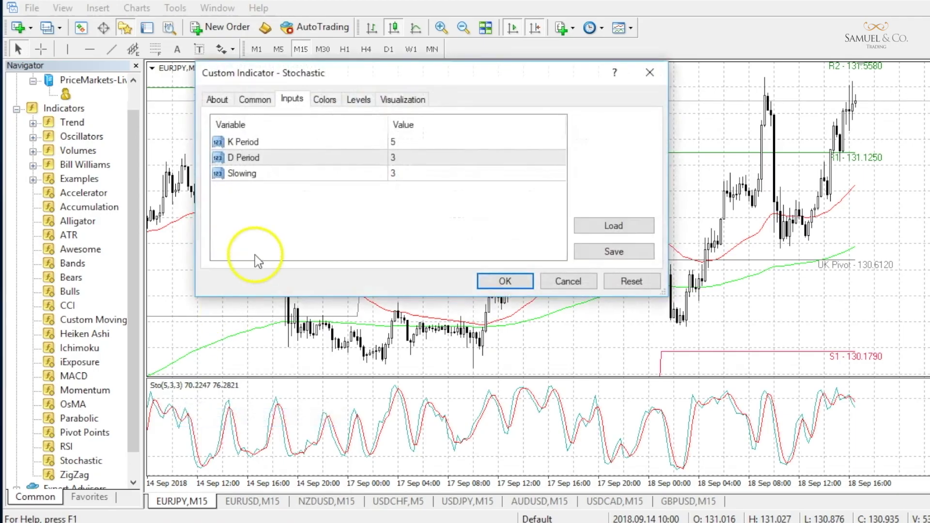
{"action": "double_click", "coordinate": [405, 141]}
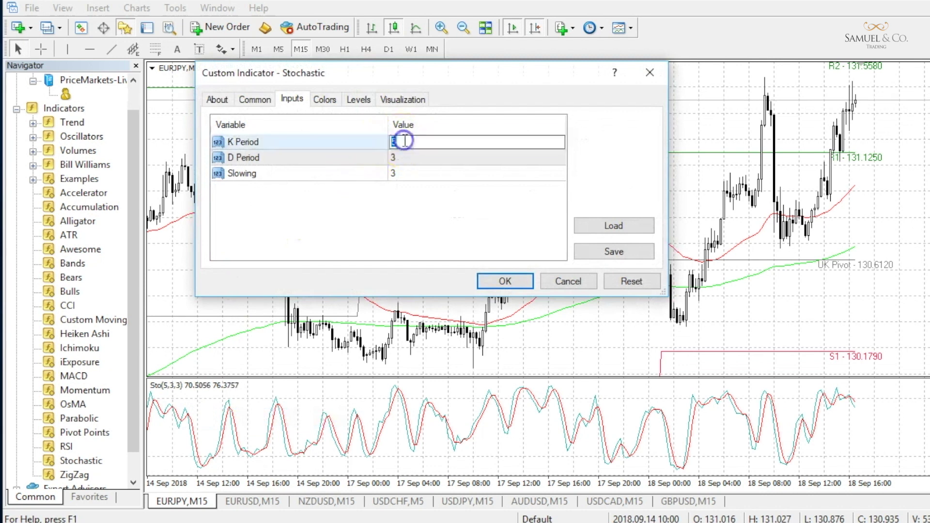
{"action": "type", "text": "21"}
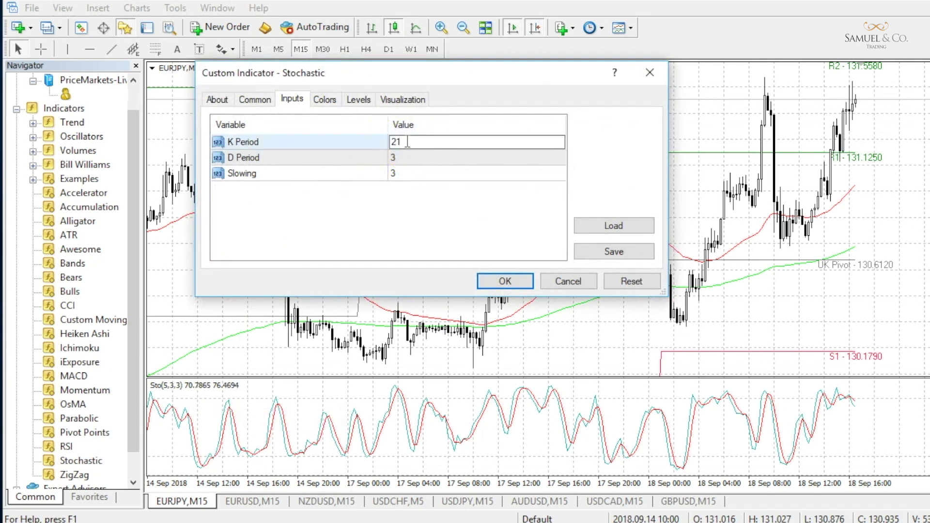
{"action": "double_click", "coordinate": [420, 158]}
{"action": "type", "text": "7"}
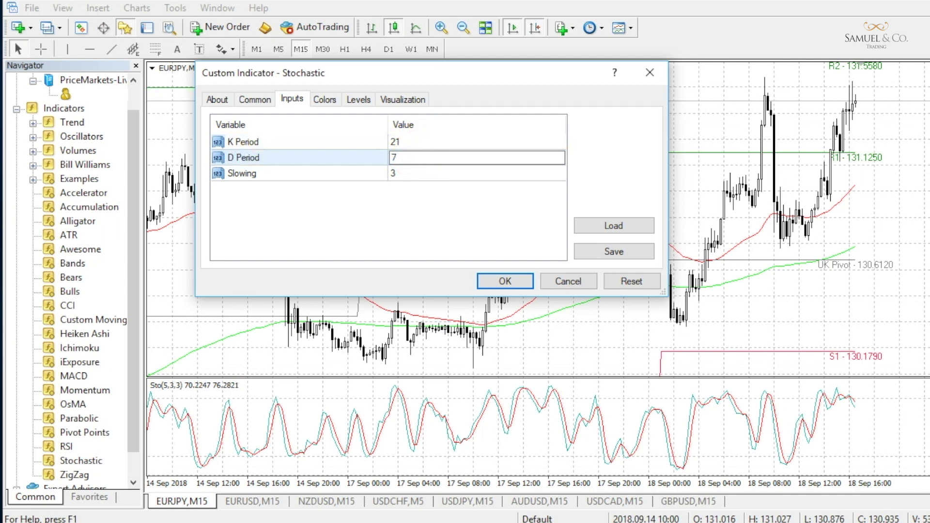
{"action": "double_click", "coordinate": [418, 173]}
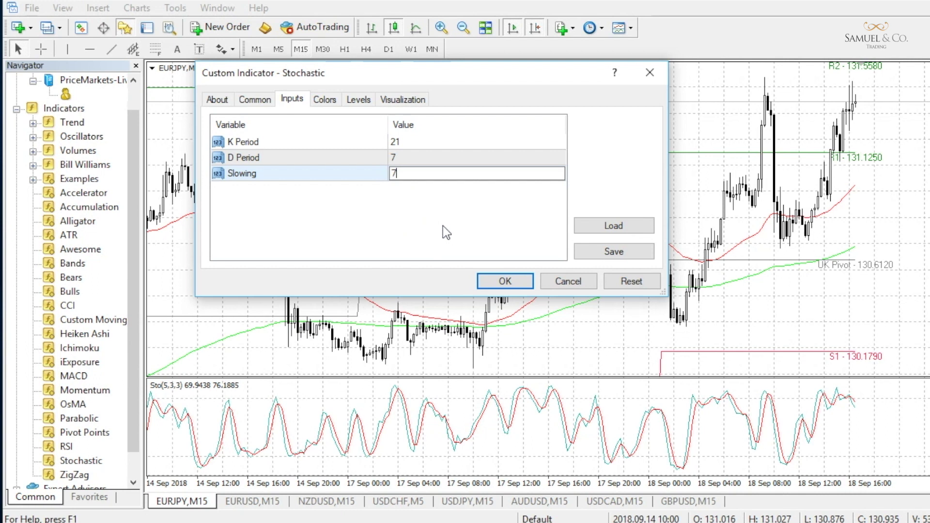
{"action": "left_click", "coordinate": [519, 282]}
{"action": "left_click", "coordinate": [519, 282]}
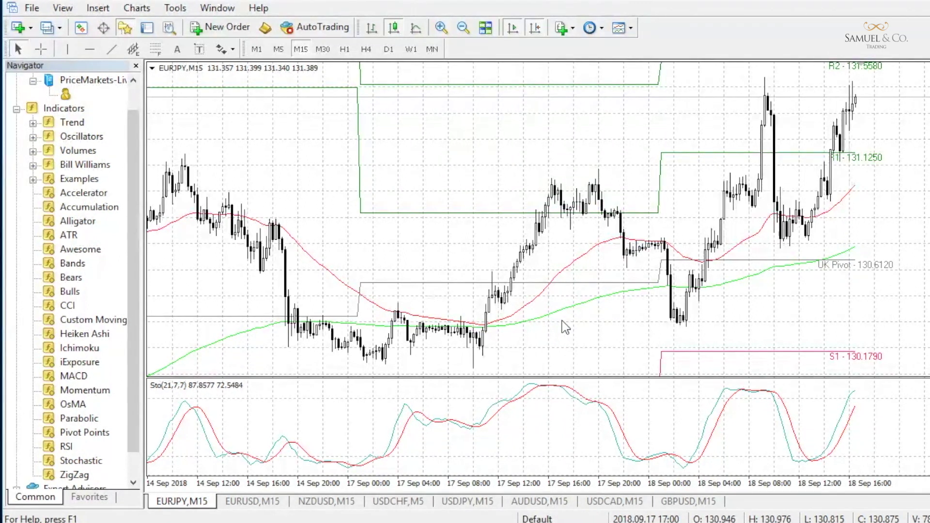
Change the Sto(21,7,7) properties back to K Period 5, D Period 3, Slowing 3
{"action": "right_click", "coordinate": [169, 385]}
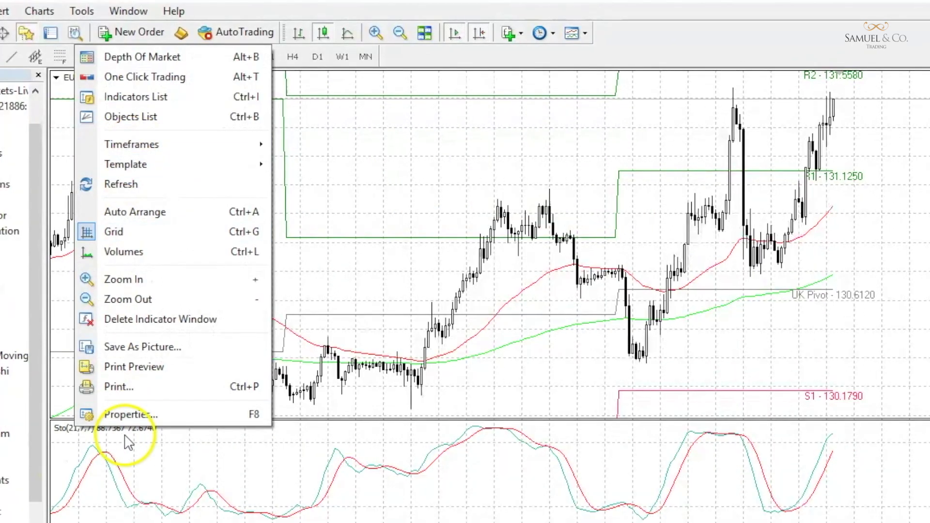
{"action": "right_click", "coordinate": [102, 458]}
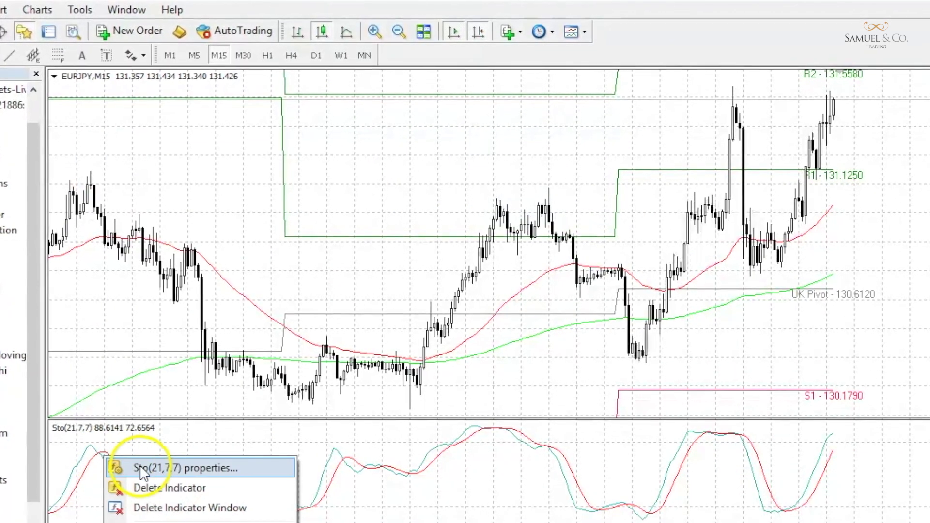
{"action": "left_click", "coordinate": [138, 468]}
{"action": "left_click", "coordinate": [391, 147]}
{"action": "left_click", "coordinate": [392, 153]}
{"action": "type", "text": "5"}
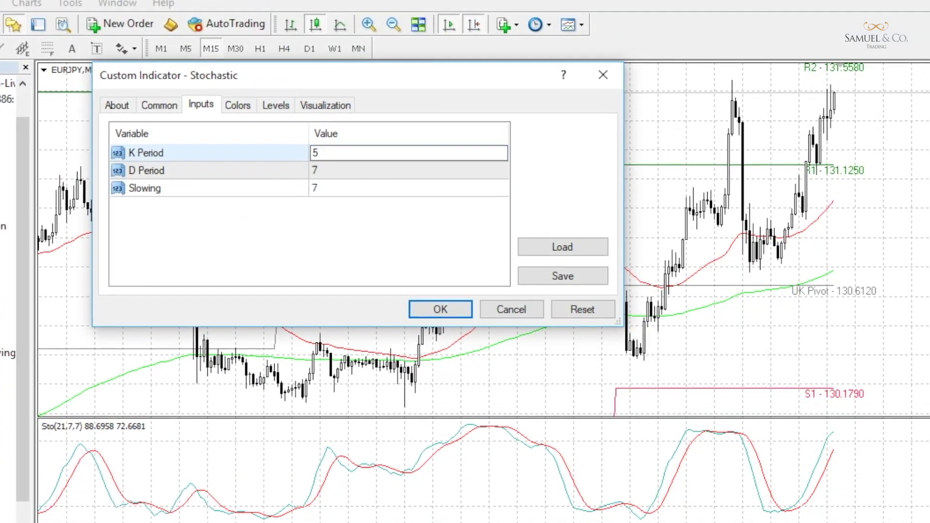
{"action": "left_click", "coordinate": [365, 171]}
{"action": "left_click", "coordinate": [365, 170]}
{"action": "type", "text": "3"}
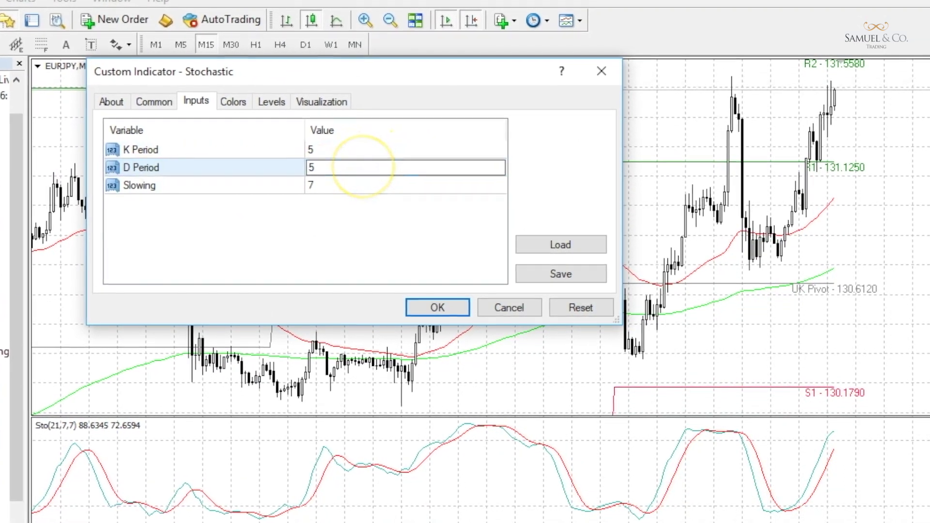
{"action": "left_click", "coordinate": [380, 183]}
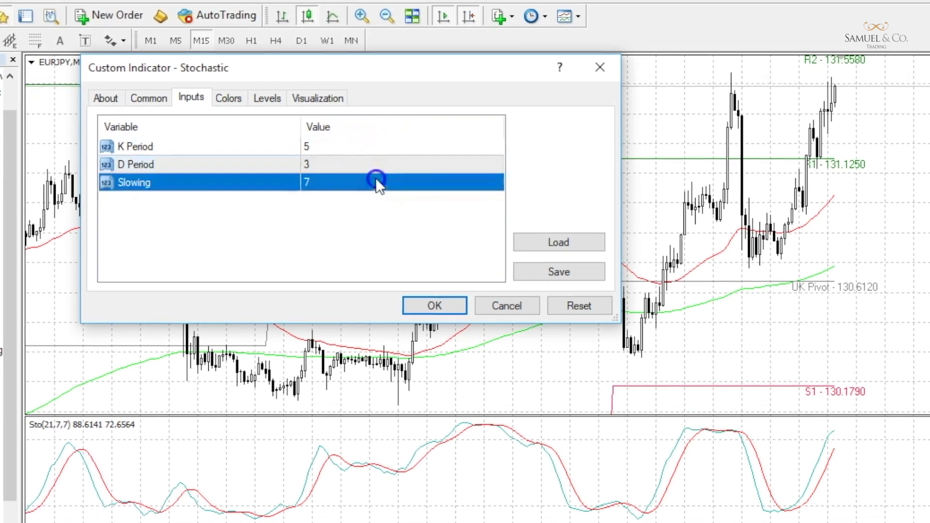
{"action": "left_click", "coordinate": [373, 180]}
{"action": "left_click", "coordinate": [349, 179]}
{"action": "type", "text": "3"}
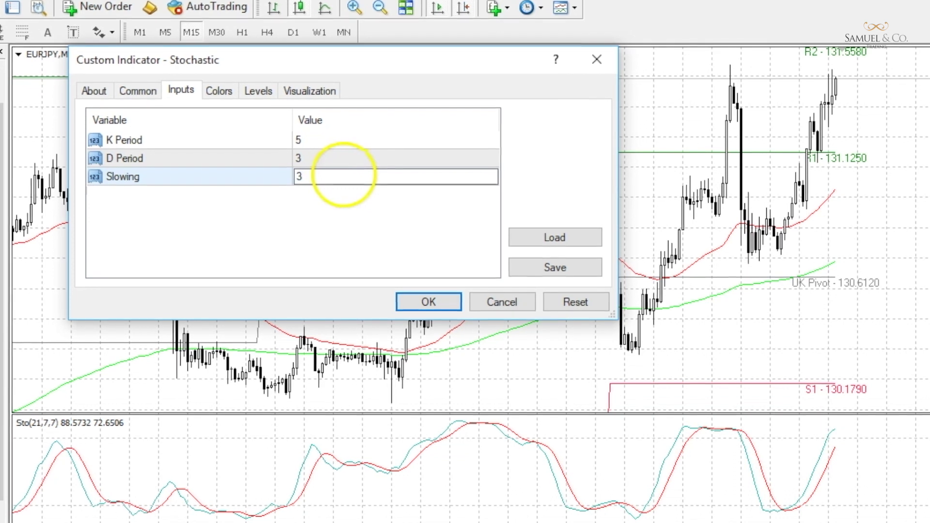
{"action": "left_click", "coordinate": [434, 300]}
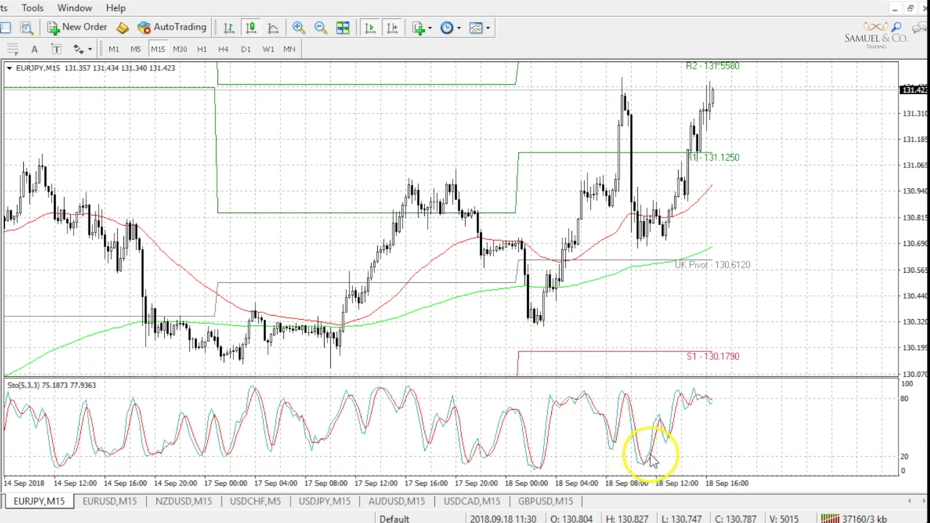
Switch from EURJPY to the EURUSD,M15 chart tab
{"action": "mouse_move", "coordinate": [644, 458]}
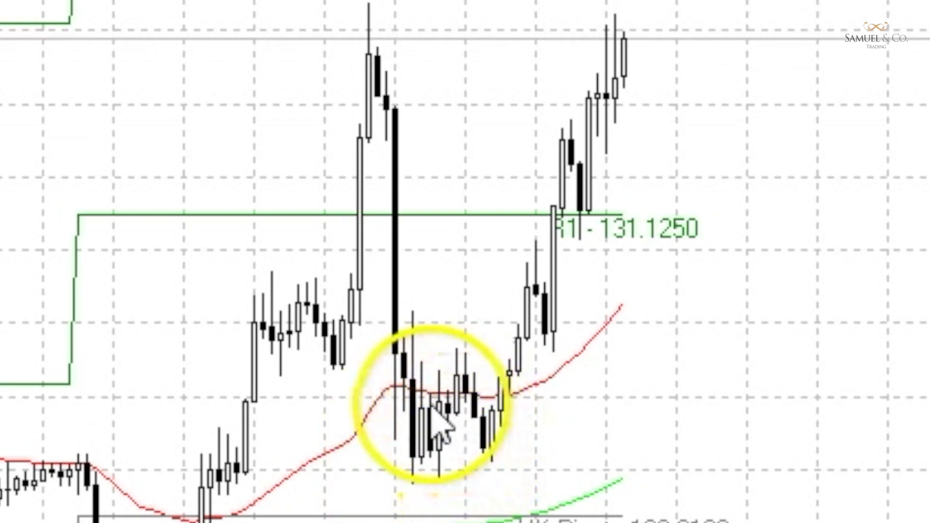
{"action": "mouse_move", "coordinate": [425, 423]}
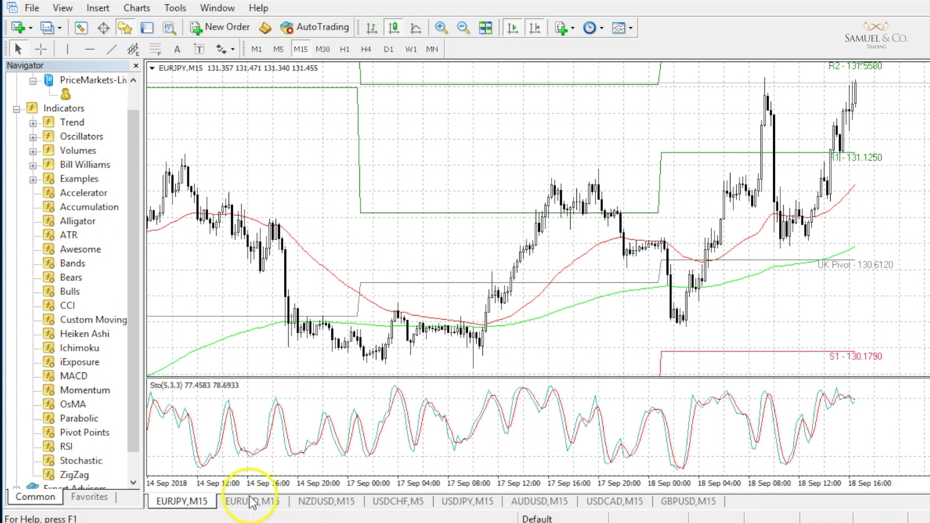
{"action": "left_click", "coordinate": [251, 502]}
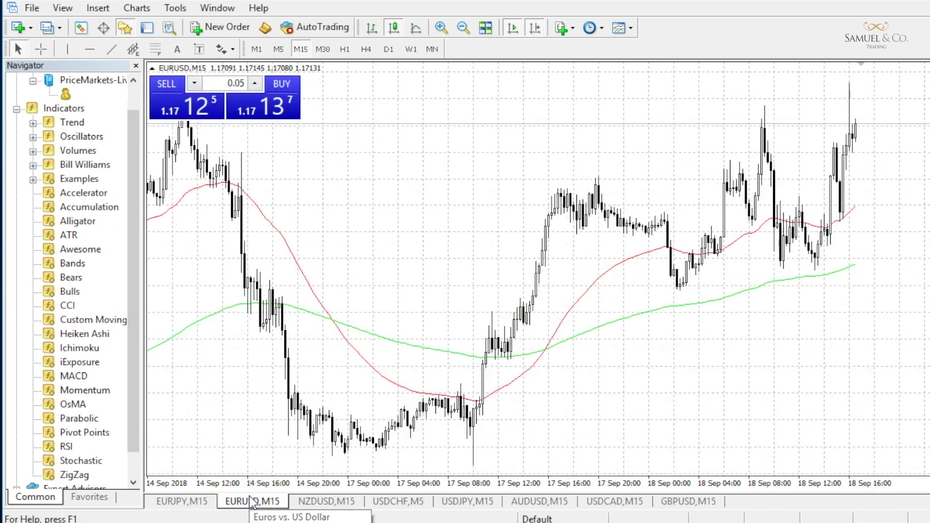
Place a Stochastic with default 5,3,3 settings on the EURUSD M15 chart
{"action": "left_click", "coordinate": [386, 418]}
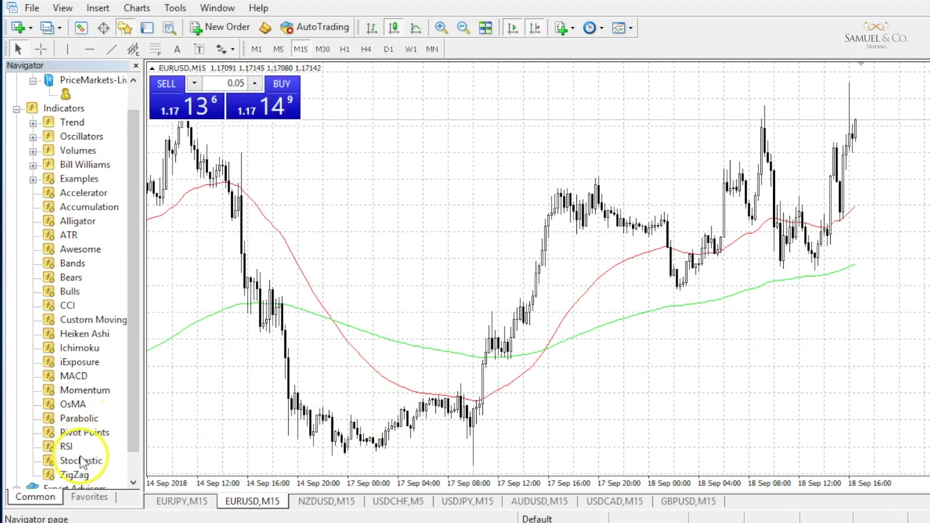
{"action": "left_click_drag", "start_coordinate": [80, 463], "coordinate": [167, 409]}
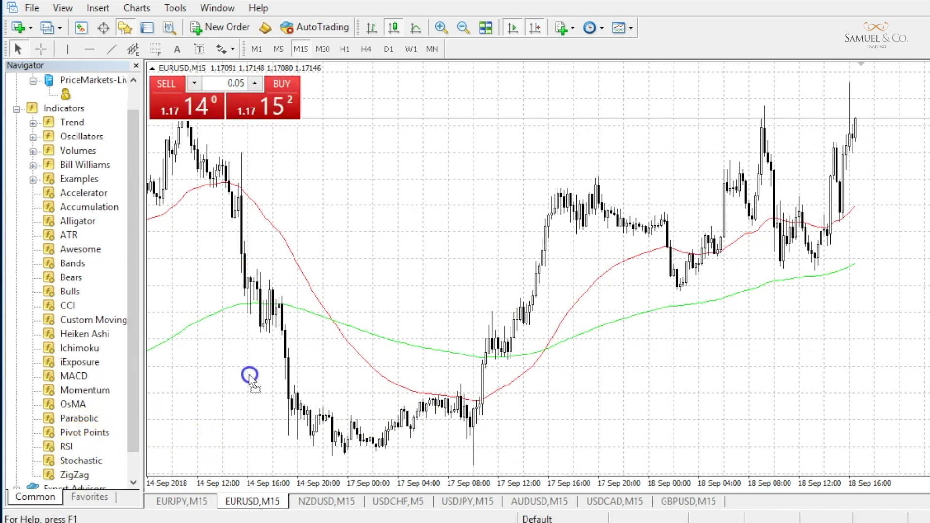
{"action": "left_click_drag", "start_coordinate": [250, 377], "coordinate": [250, 379]}
{"action": "left_click", "coordinate": [489, 283]}
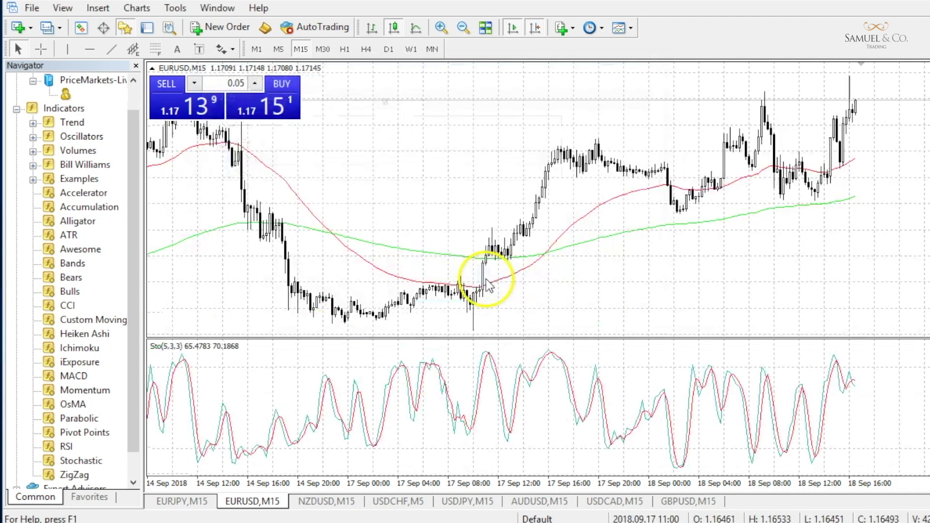
Enlarge the EURUSD price pane and measure the 323-point rise from the 18 Sep 03:00 low to 1.16994
{"action": "left_click_drag", "start_coordinate": [511, 337], "coordinate": [508, 388]}
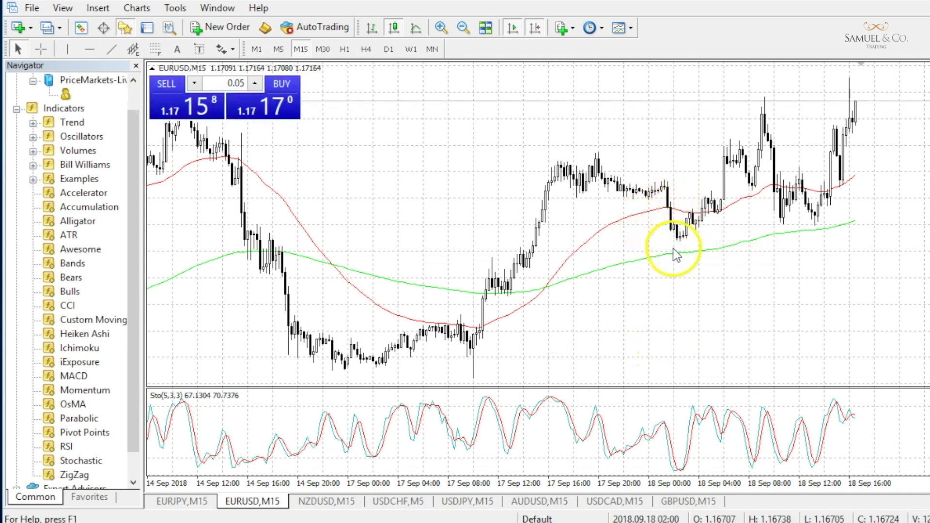
{"action": "mouse_move", "coordinate": [674, 250]}
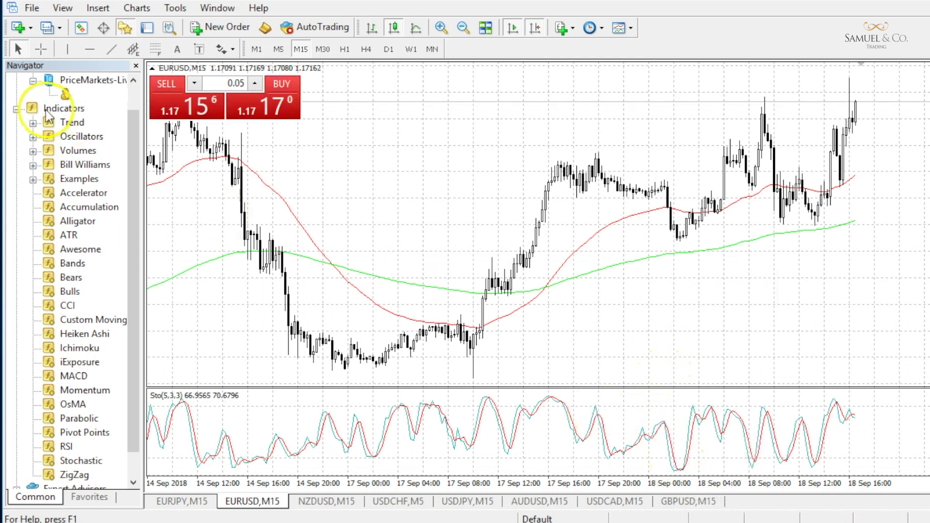
{"action": "left_click", "coordinate": [40, 49]}
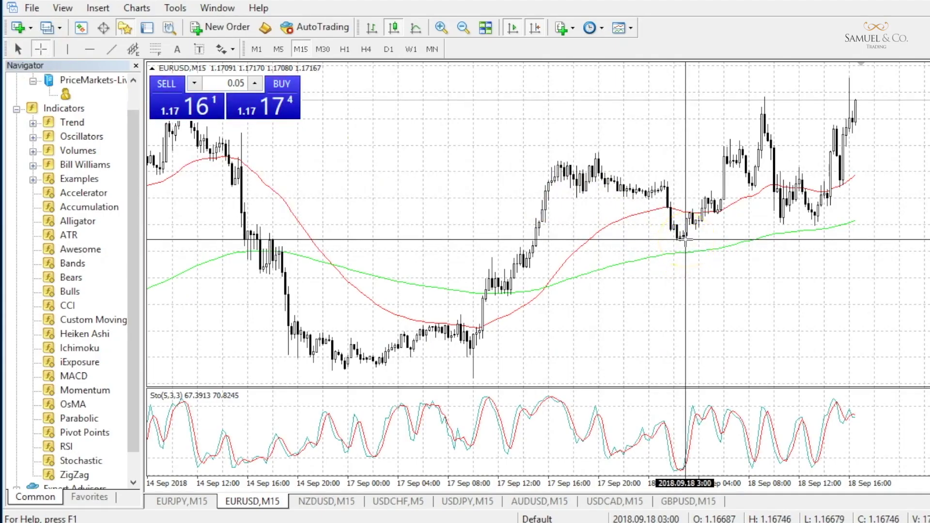
{"action": "left_click_drag", "start_coordinate": [685, 240], "coordinate": [721, 151]}
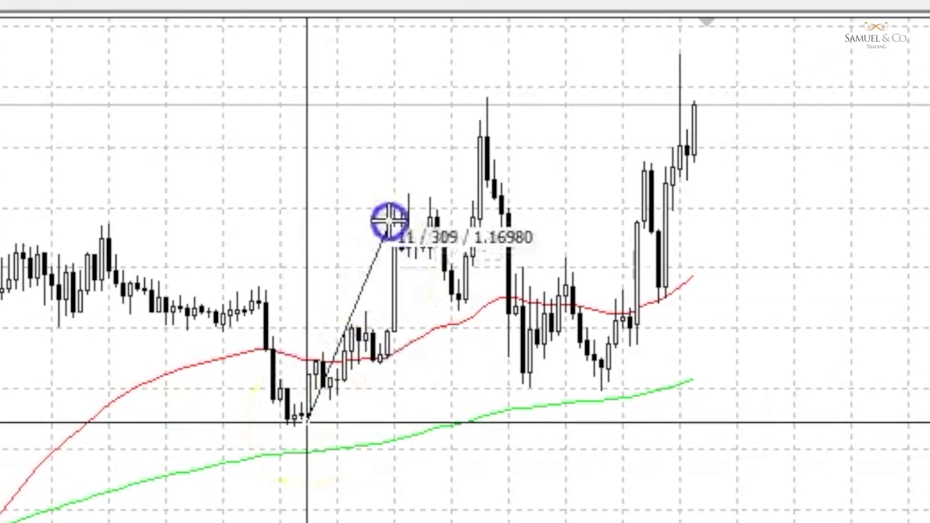
{"action": "left_click_drag", "start_coordinate": [389, 221], "coordinate": [392, 217]}
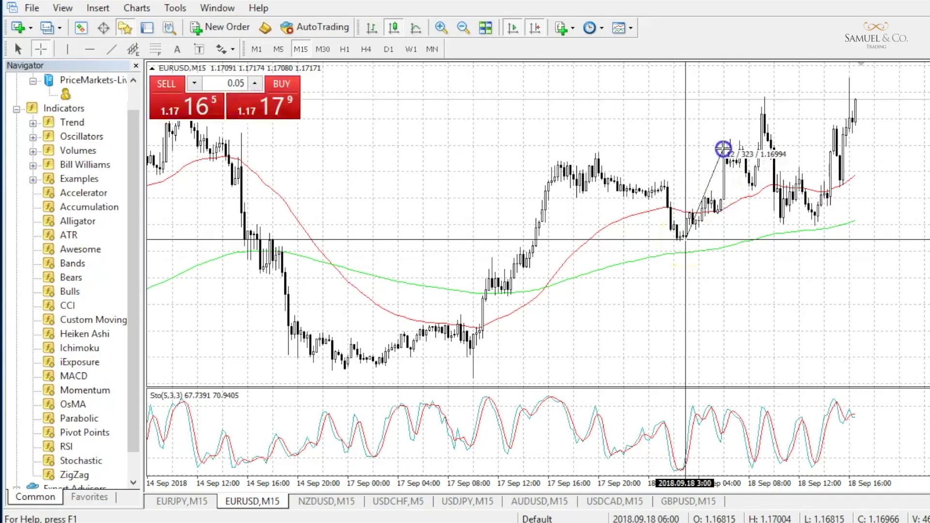